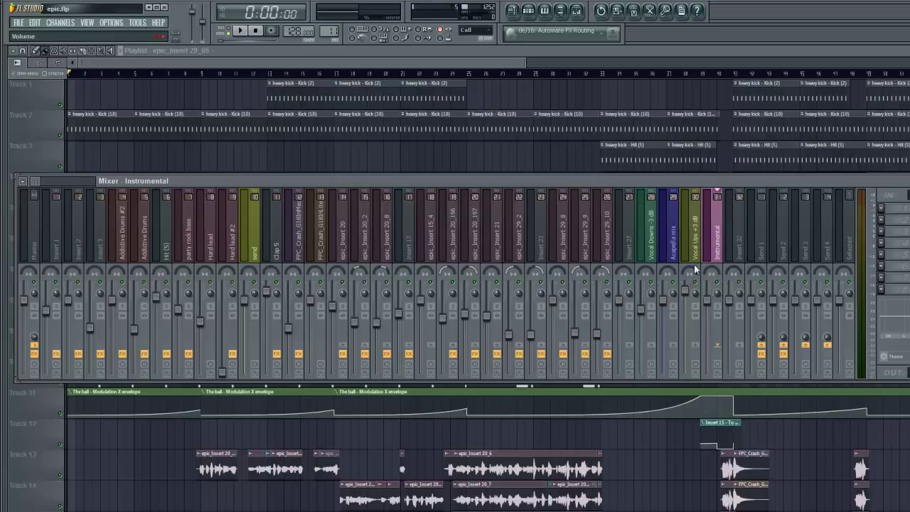
- Enable sends to Insert 32 from the Instrumental and epic_Insert 20_2 mixer tracks
click(740, 345)
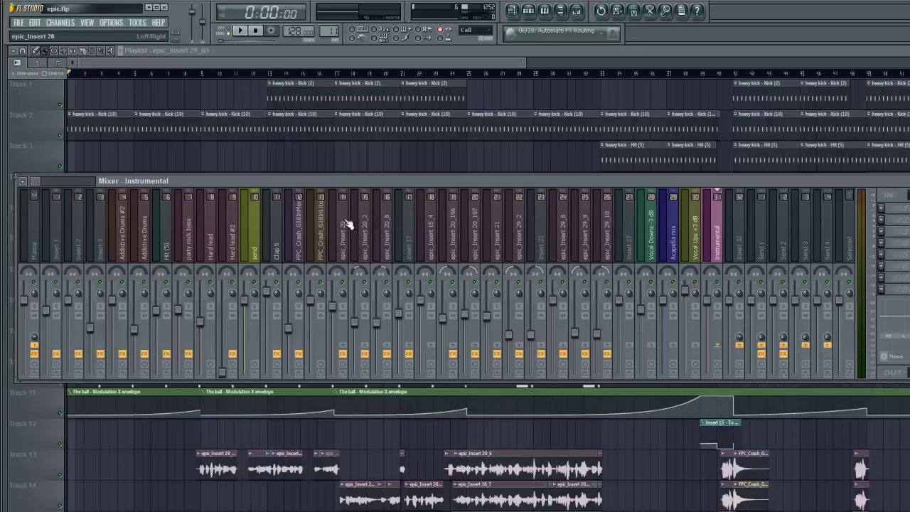
click(367, 222)
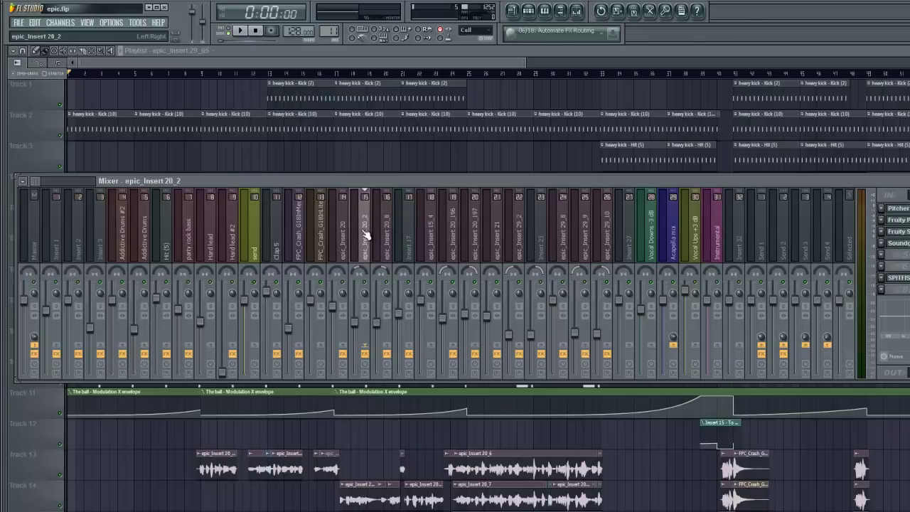
click(744, 347)
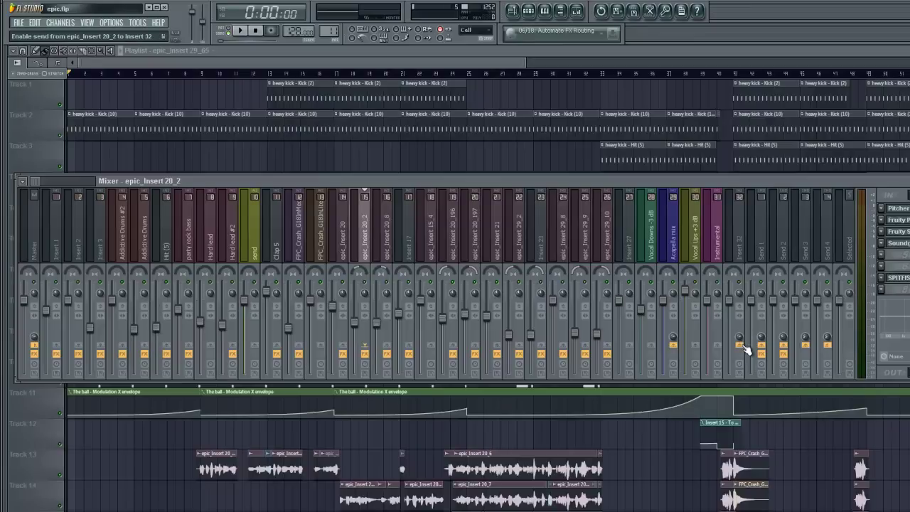
key(Right)
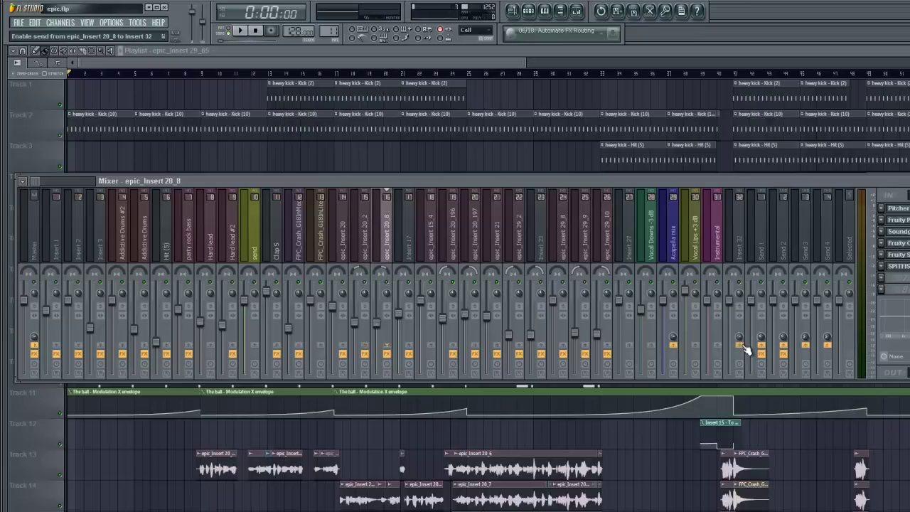
- Go through the following vocal mixer tracks up to epic_Insert 21 and enable its send to Insert 32
key(Right)
key(Right)
key(Right)
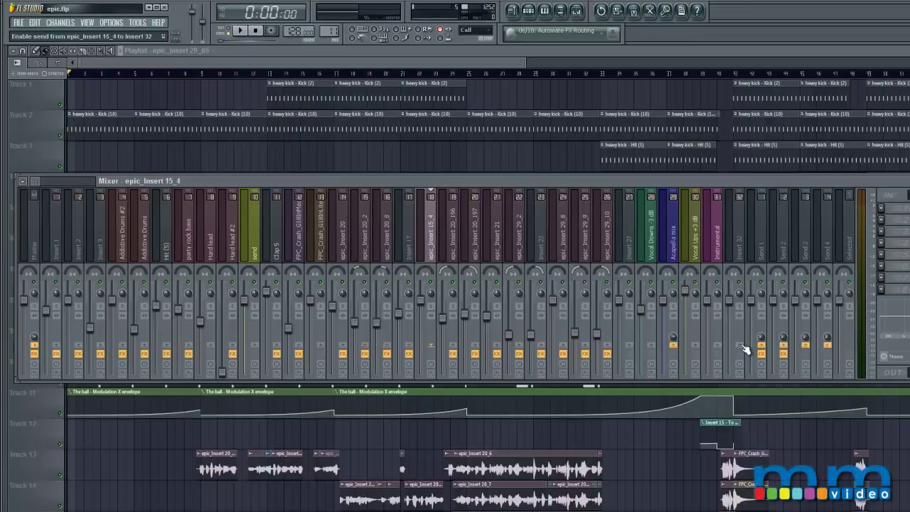
key(Right)
key(Right)
key(Right)
key(Right)
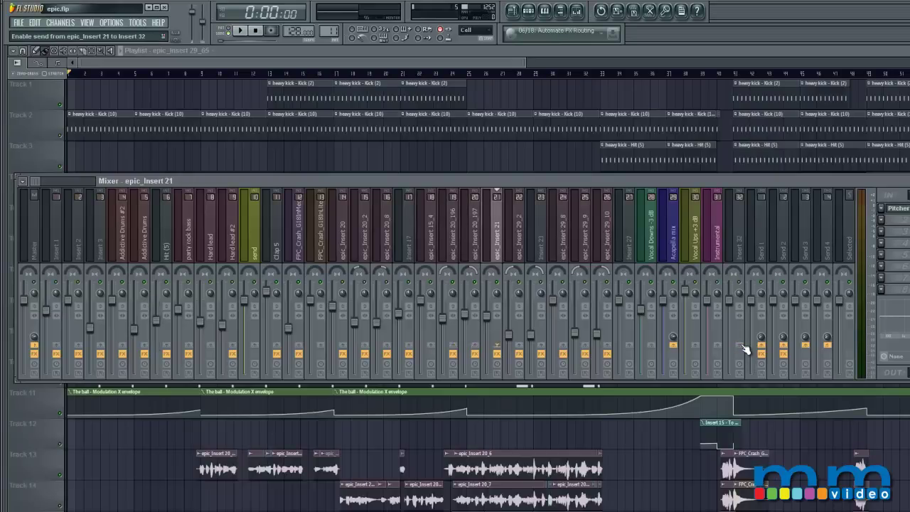
click(743, 347)
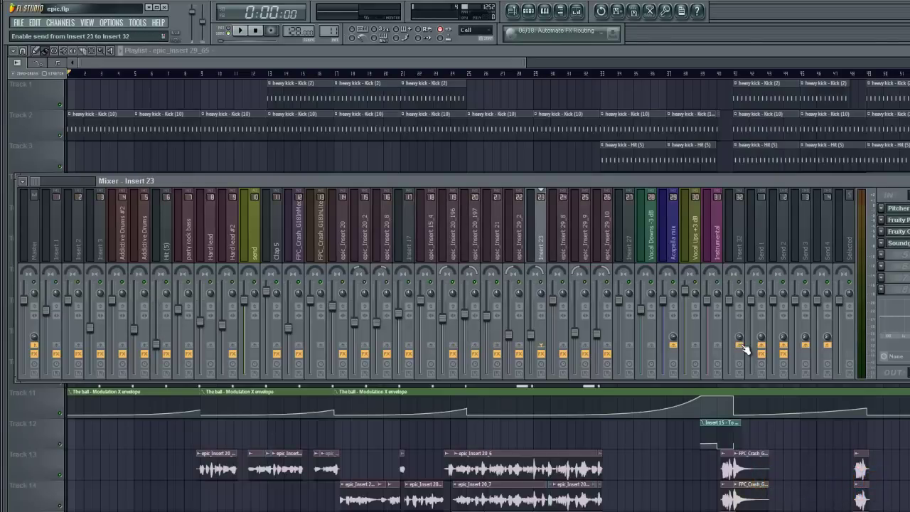
- Enable sends to Insert 32 from epic_Insert 29_8 through epic_Insert 29_10, and briefly play the song to check the routing
key(Right)
key(Right)
key(Right)
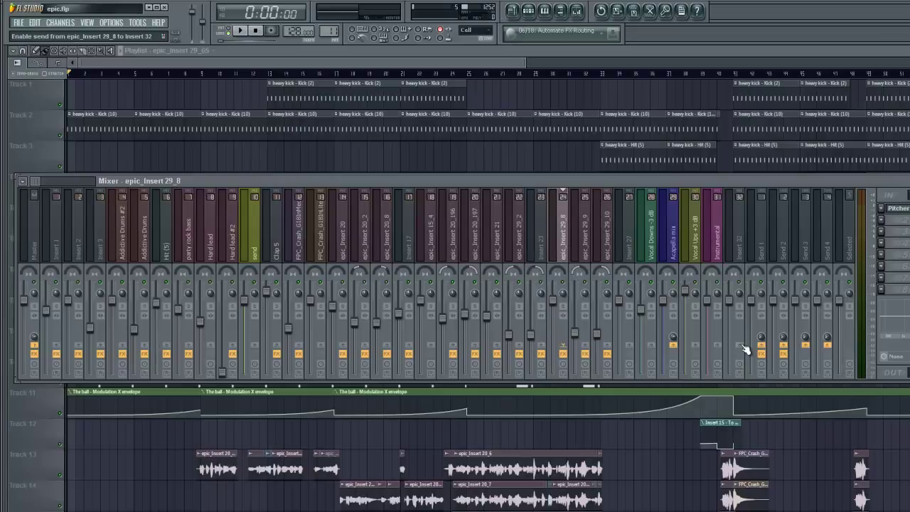
click(743, 347)
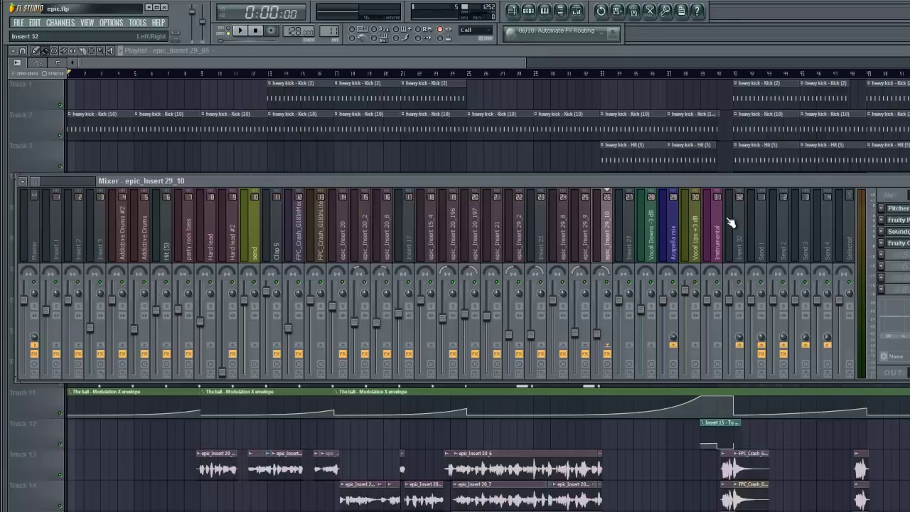
key(space)
key(space)
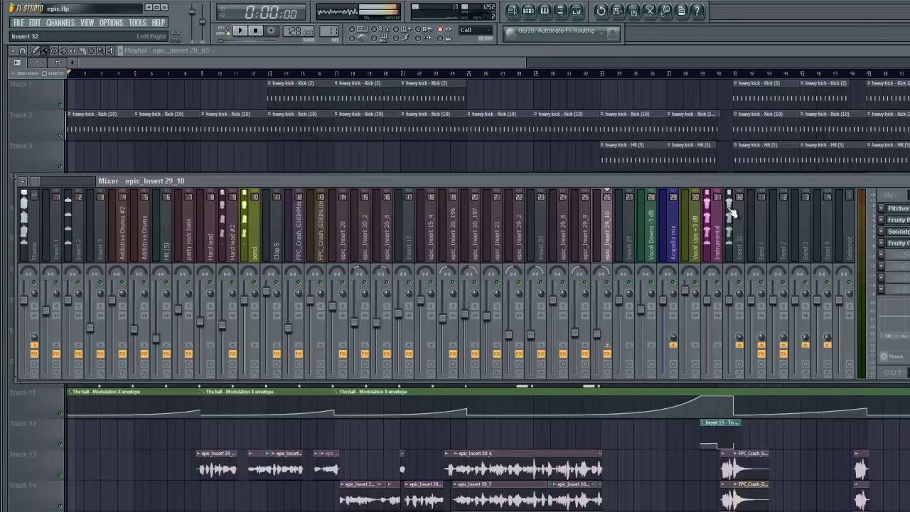
- Rename the Insert 32 mixer track as TV Mix and colour it green
click(739, 238)
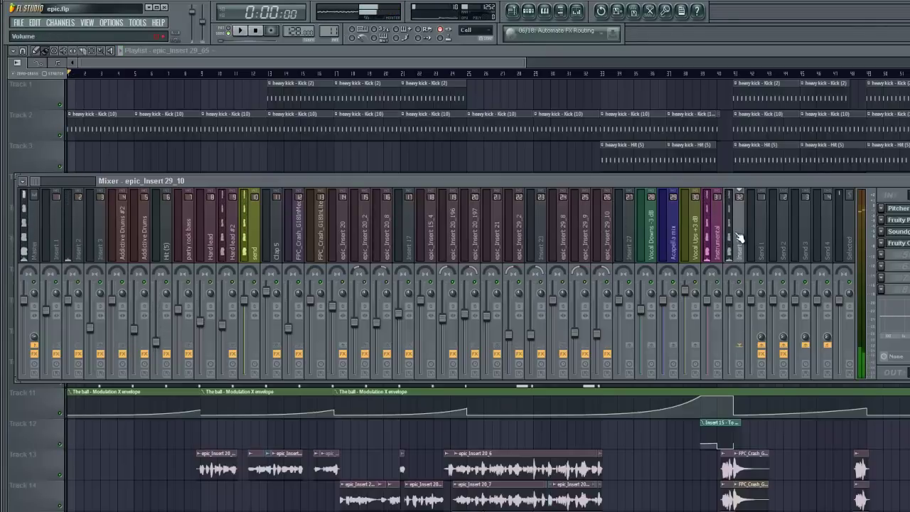
key(F2)
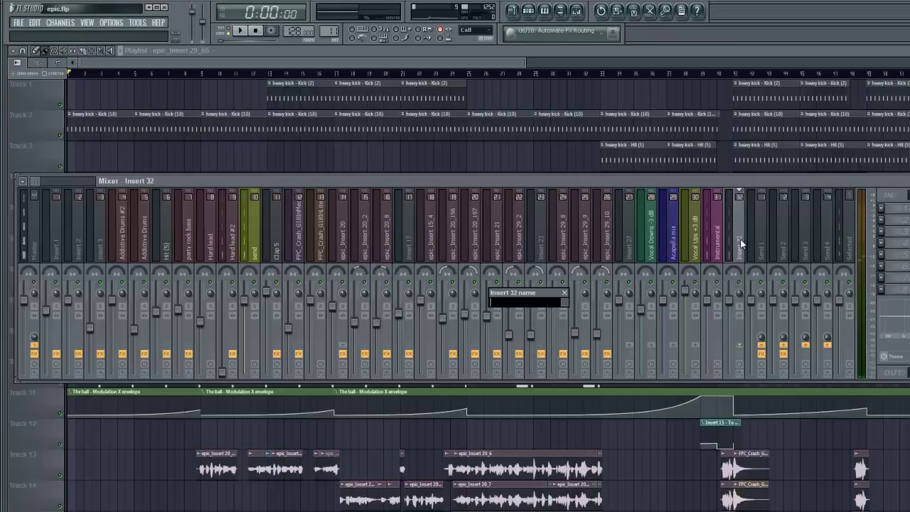
text(TV Mix)
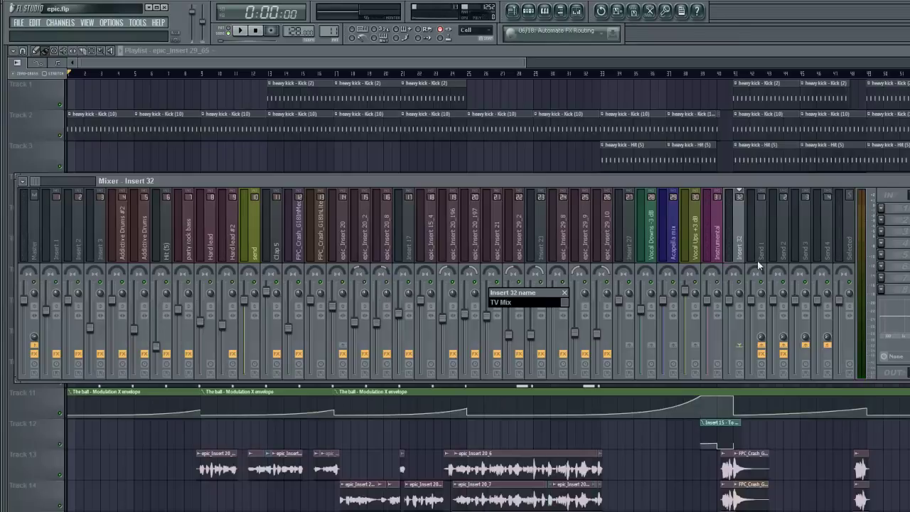
click(564, 302)
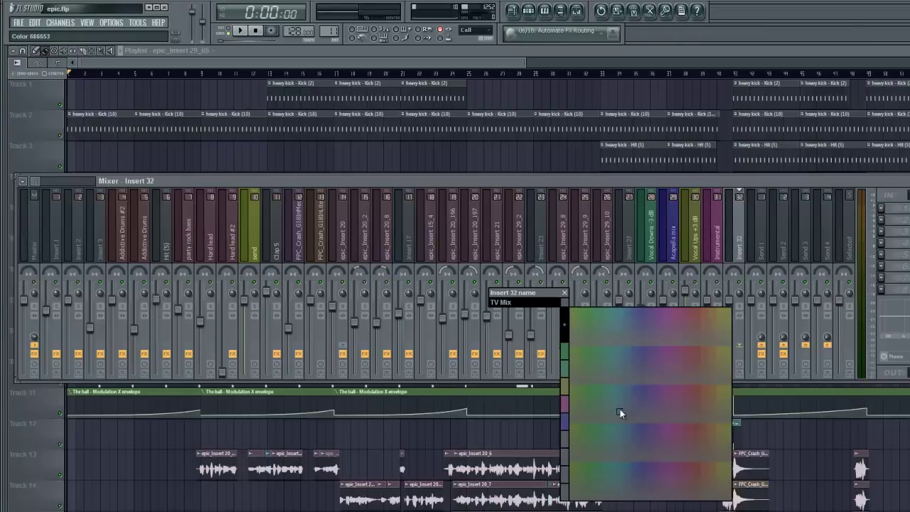
click(568, 354)
key(Return)
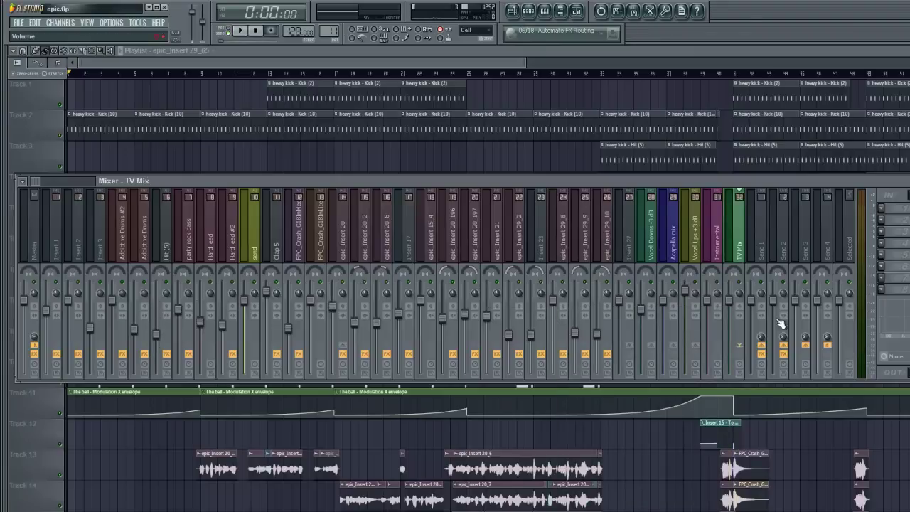
- Play the song and check the signal reaching the TV Mix track
key(space)
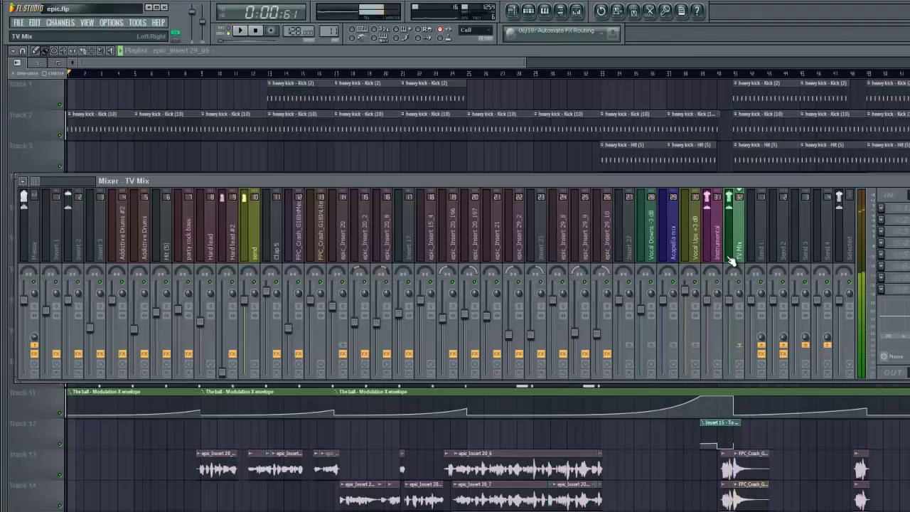
key(space)
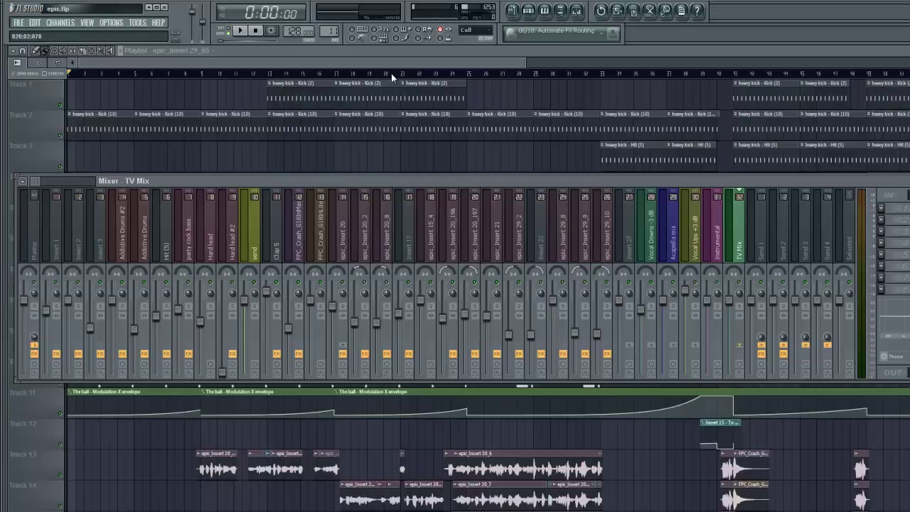
- Start a wave file export and choose the Mixes folder on the desktop as its destination
key(ctrl+r)
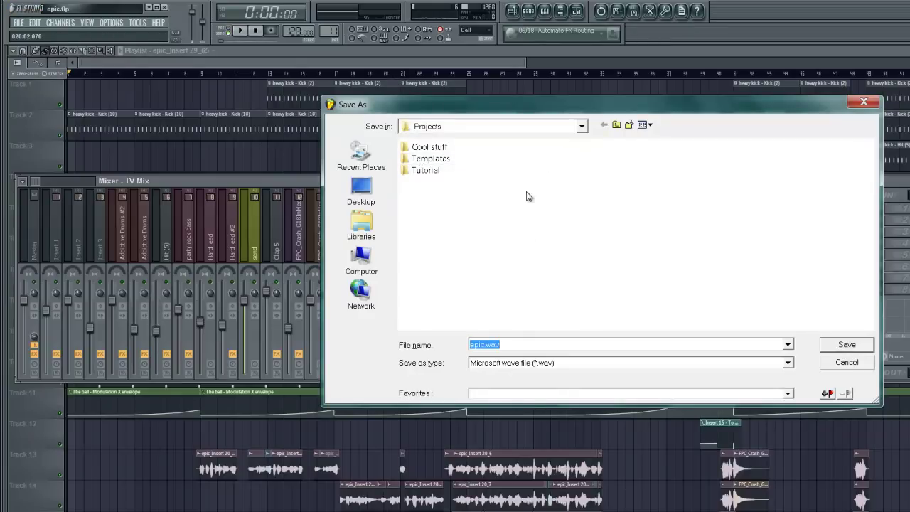
click(868, 363)
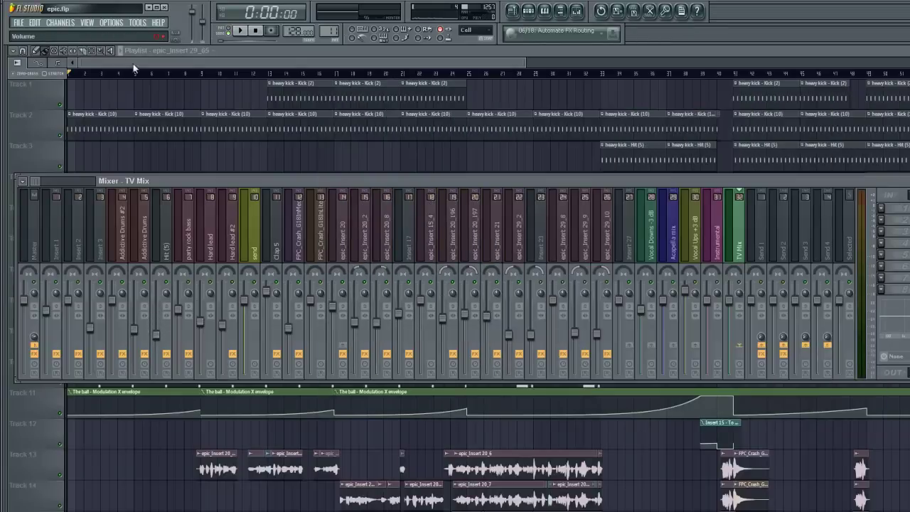
click(24, 24)
mouse_move(54, 115)
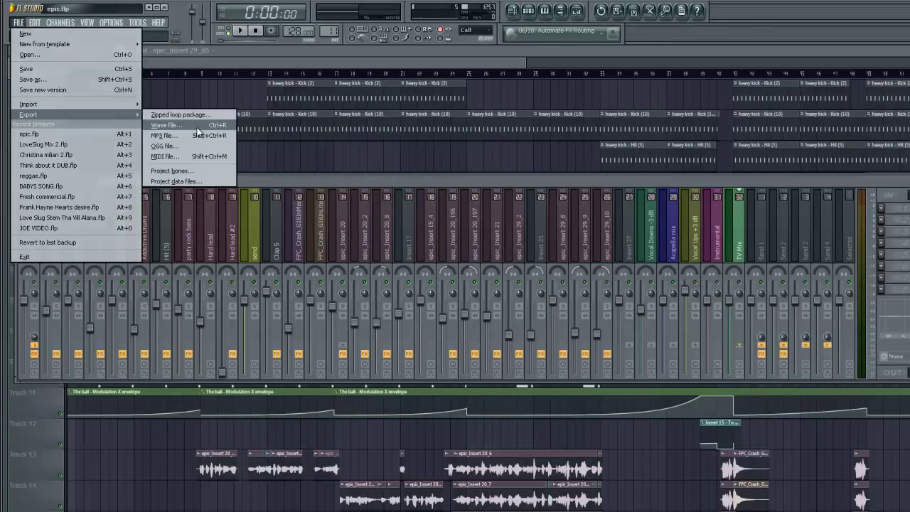
click(198, 129)
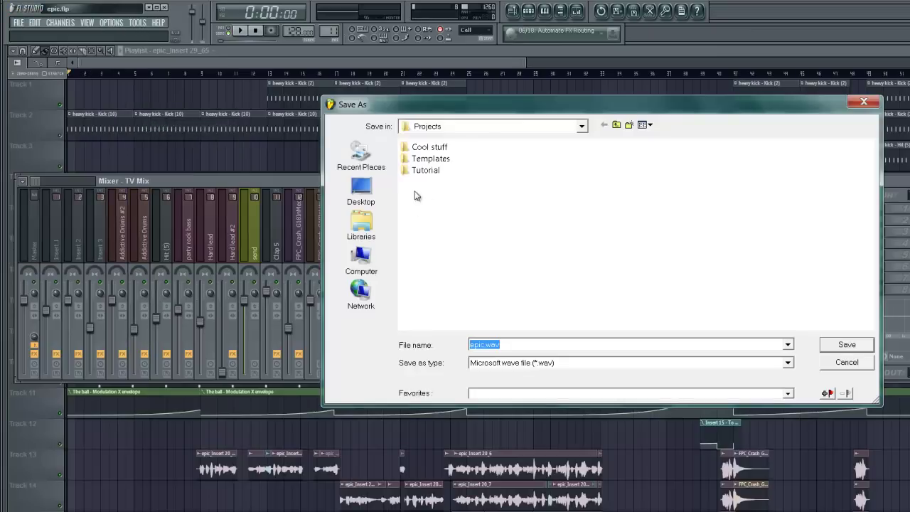
click(361, 191)
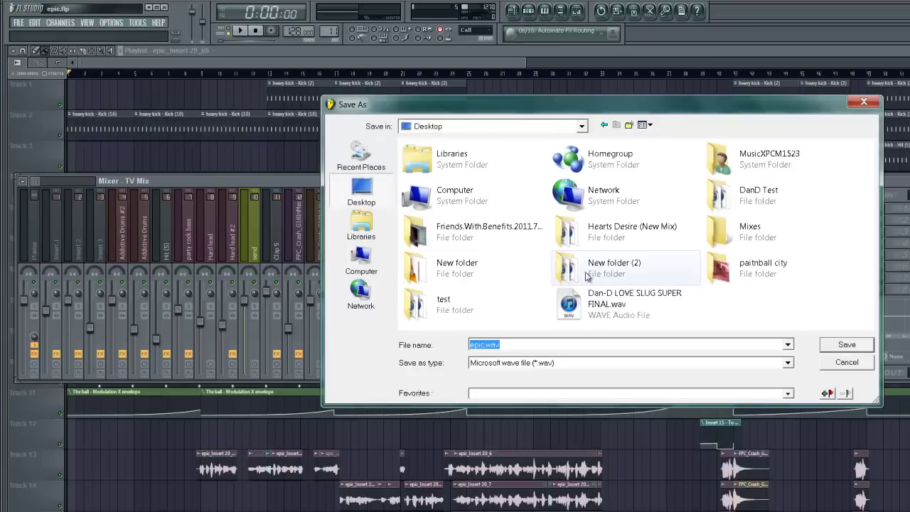
double_click(750, 231)
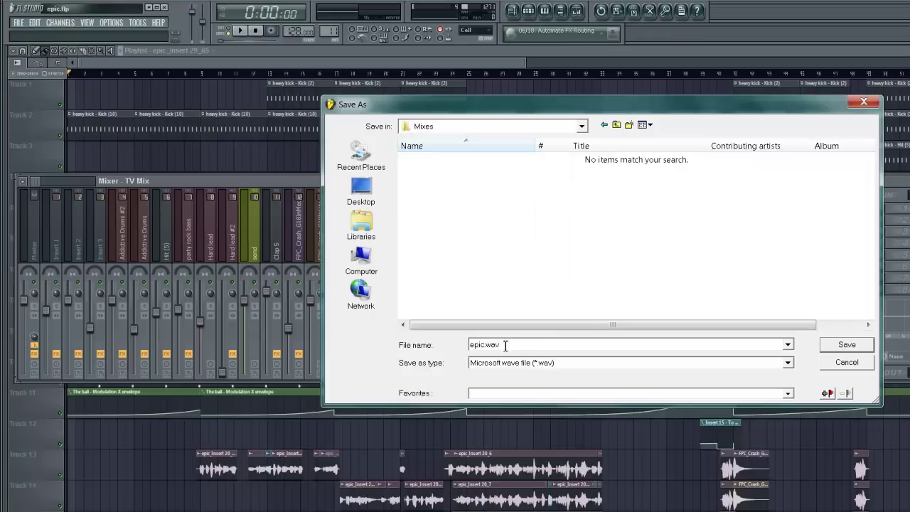
- Name the export Girl I Wanna and render it as 16Bit int WAV with Split mixer tracks enabled
drag(506, 345, 423, 349)
text(Girl)
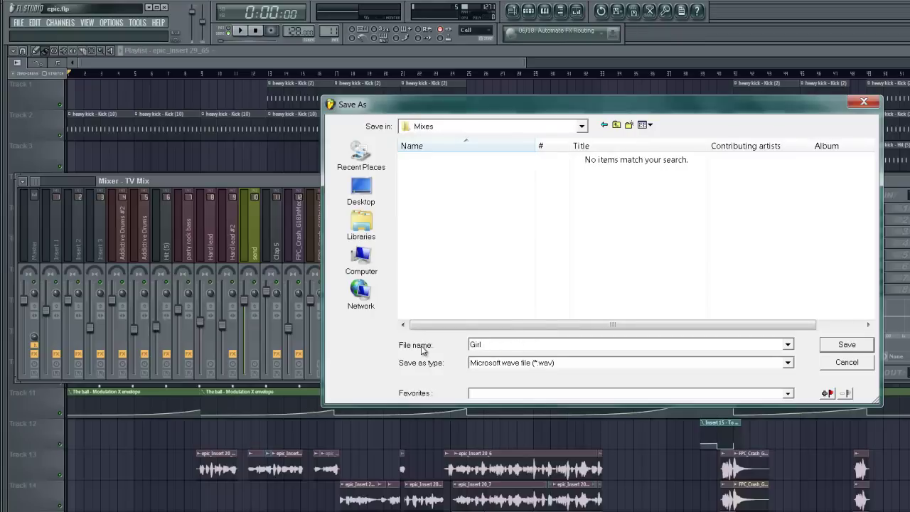
text( I Wanna)
click(846, 344)
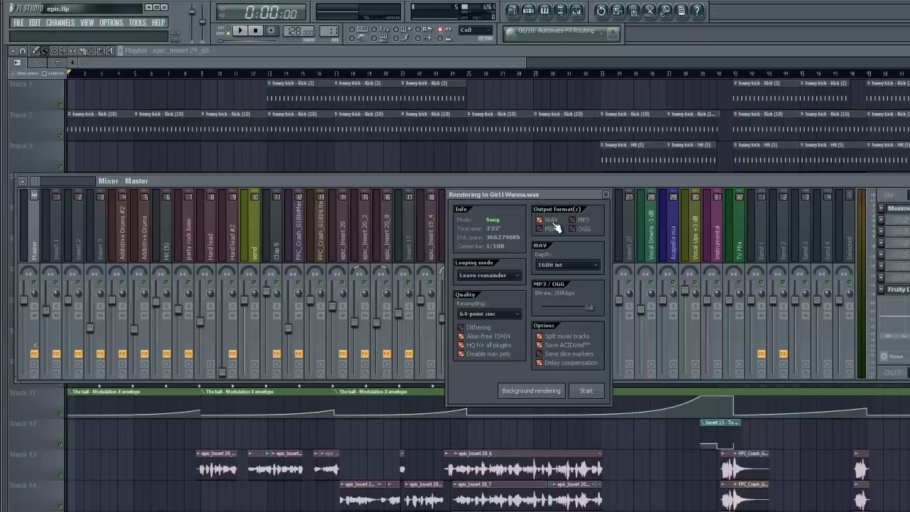
click(575, 338)
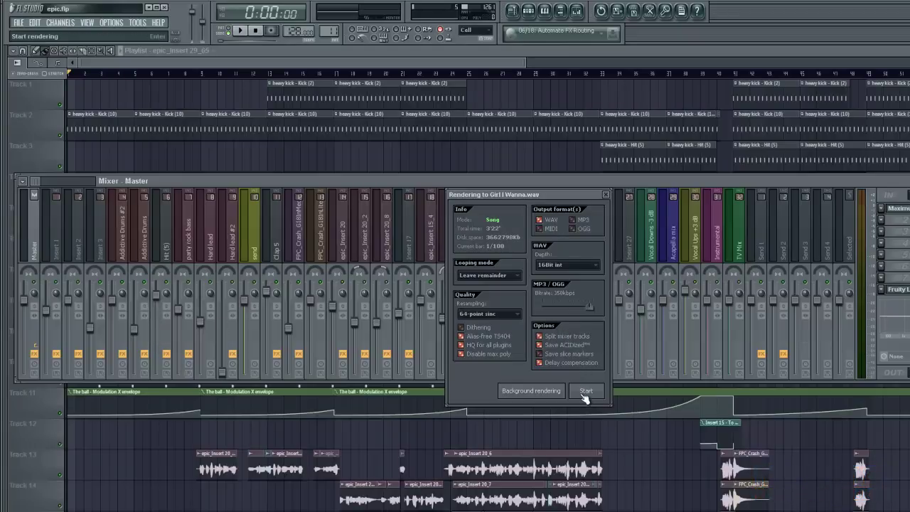
click(585, 391)
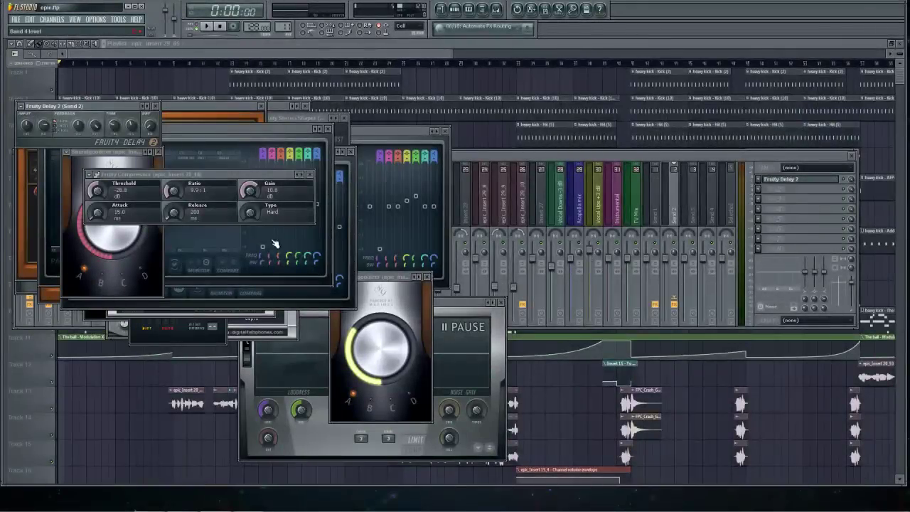
- Switch to the desktop, open the Mixes folder and play Girl I Wanna_Acapella mix.wav
click(134, 7)
double_click(171, 193)
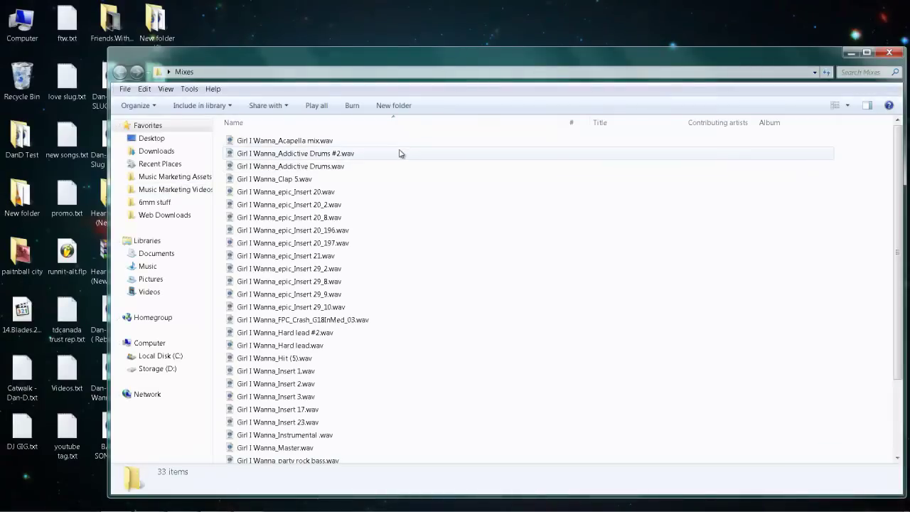
click(258, 146)
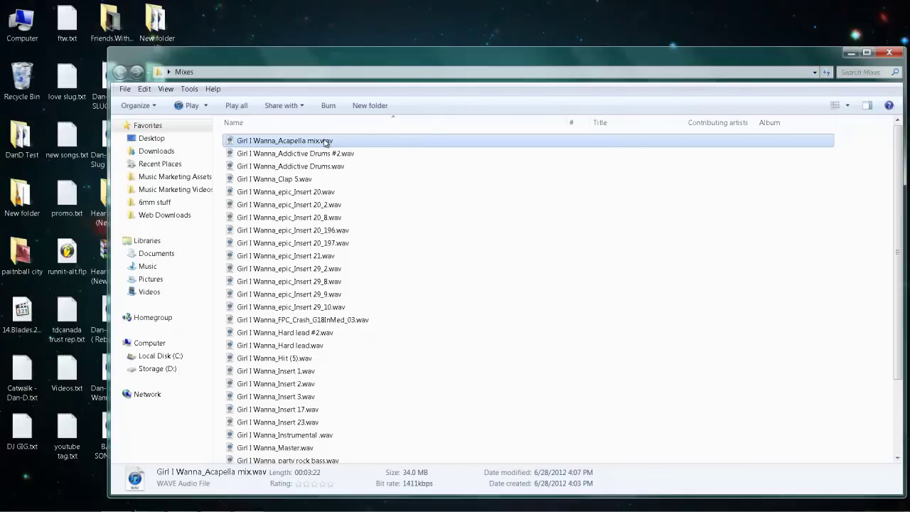
double_click(326, 143)
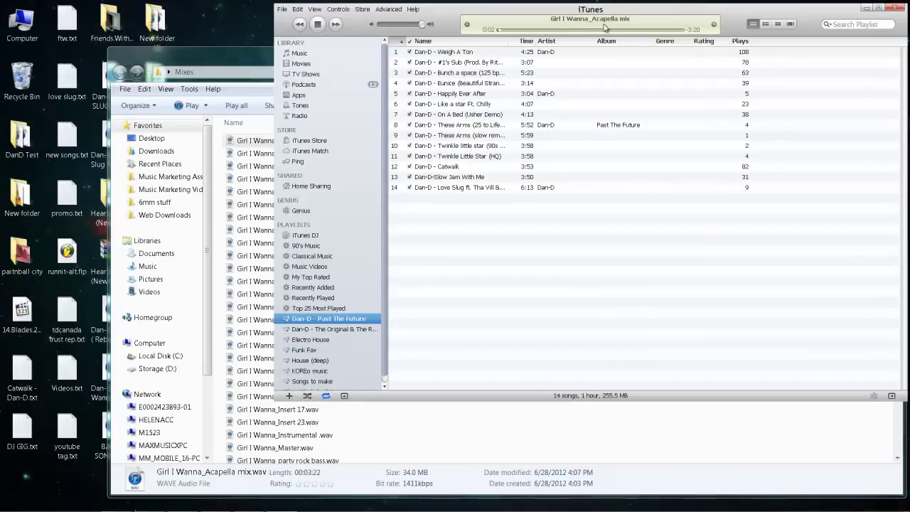
- Listen to several passages of the acapella mix in iTunes, stop playback and return to the Mixes folder
click(519, 31)
drag(518, 30, 510, 31)
click(542, 30)
click(320, 25)
click(240, 64)
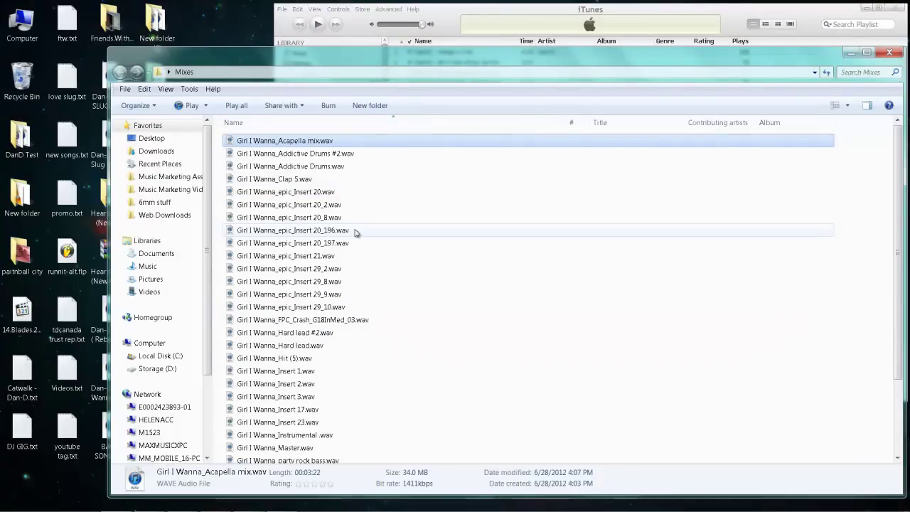
- Find Girl I Wanna_Instrumental .wav among the exported files and play it
click(356, 242)
scroll(348, 270, down, 2)
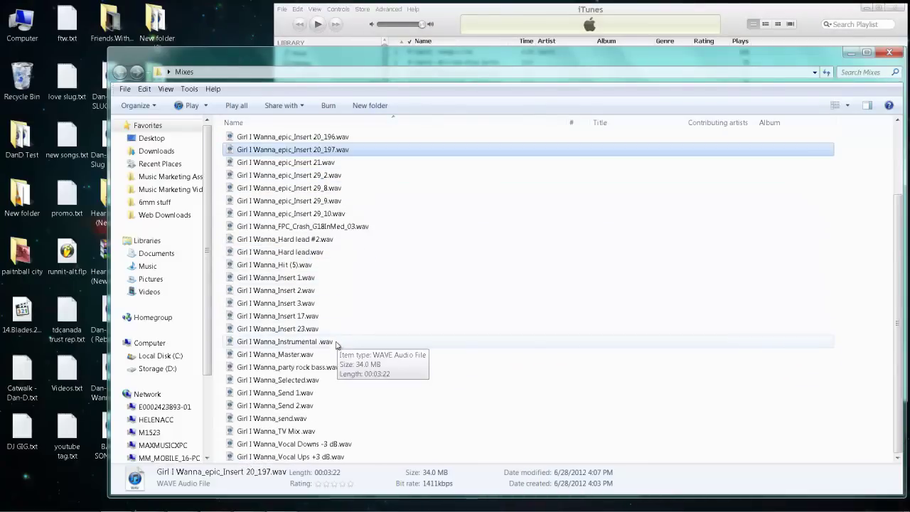
double_click(337, 344)
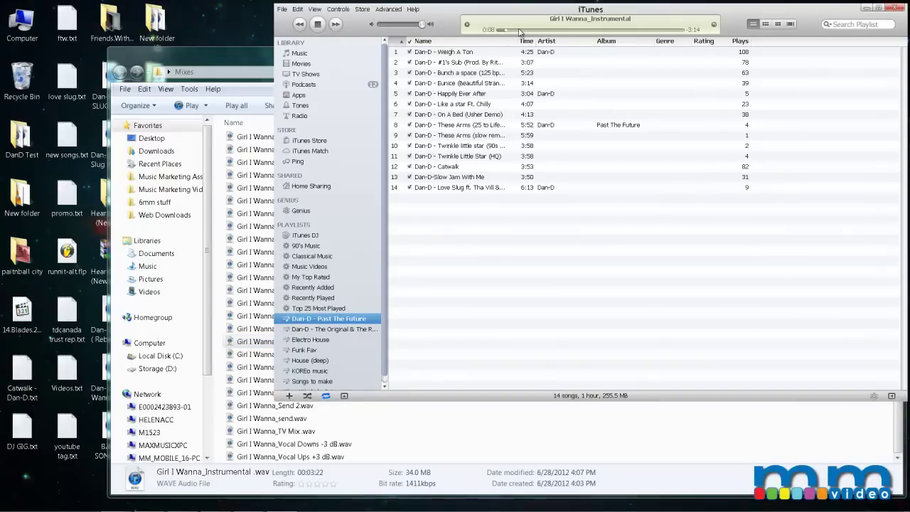
- Skip ahead through the instrumental to sample several passages up to about two minutes in, and stop playback
click(517, 30)
click(533, 31)
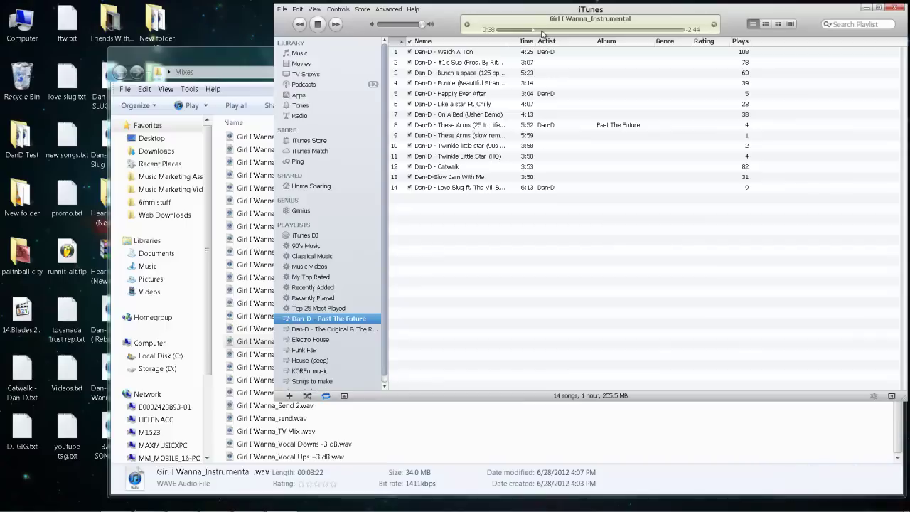
click(543, 30)
click(563, 31)
click(585, 30)
click(606, 31)
click(323, 27)
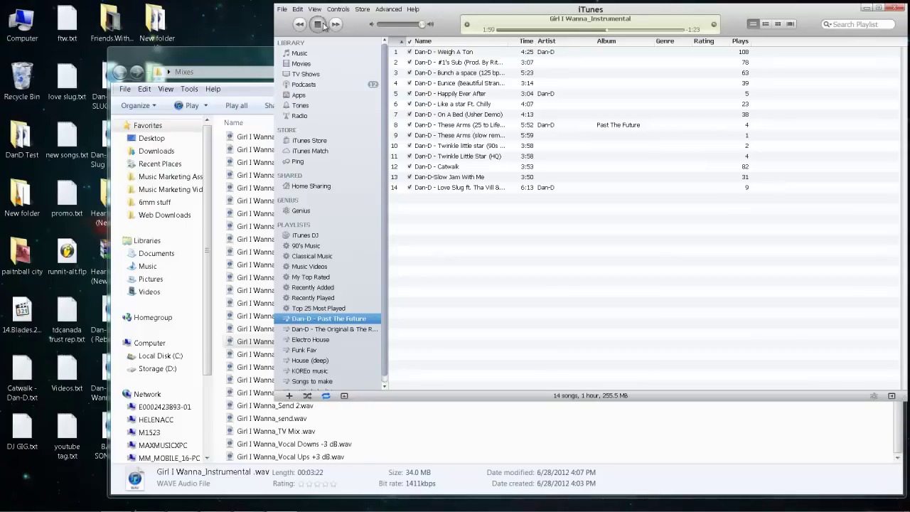
- Play Girl I Wanna_Vocal Downs -3 dB.wav from the Mixes folder, sample a passage further into the track and stop playback
click(250, 343)
click(353, 358)
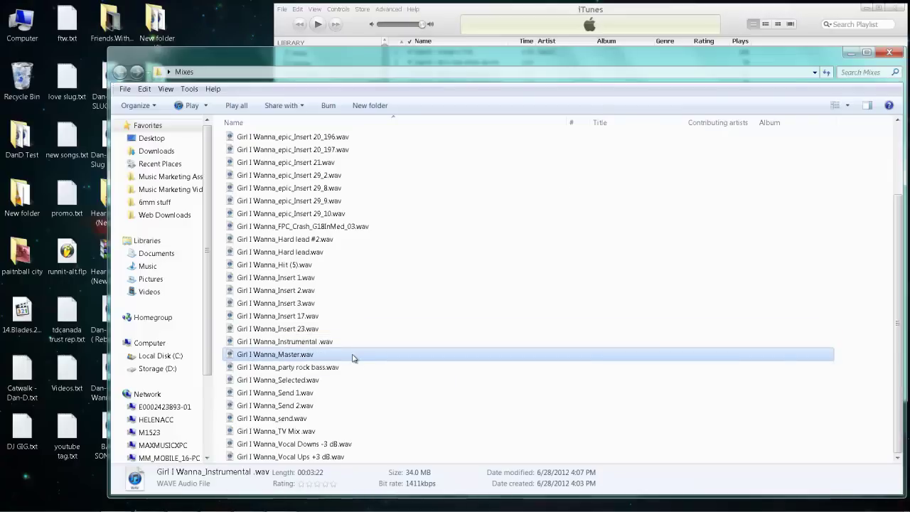
double_click(355, 447)
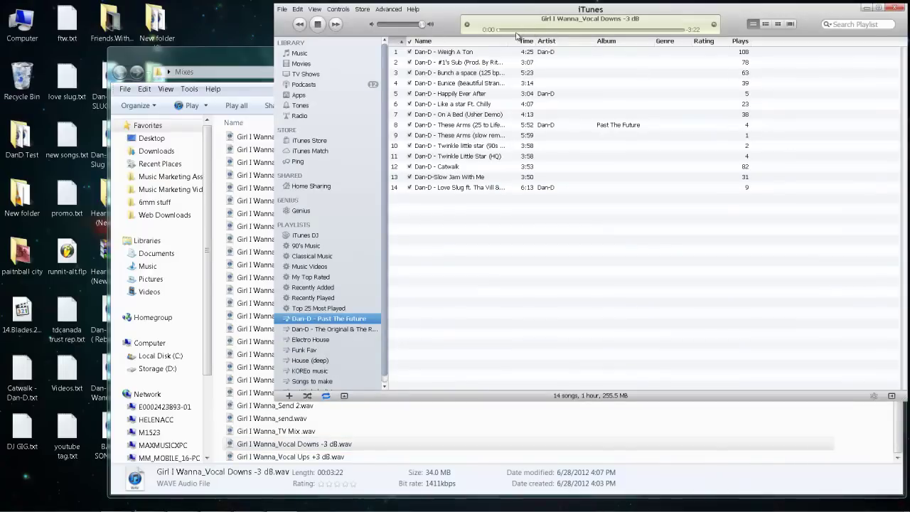
click(531, 30)
click(318, 24)
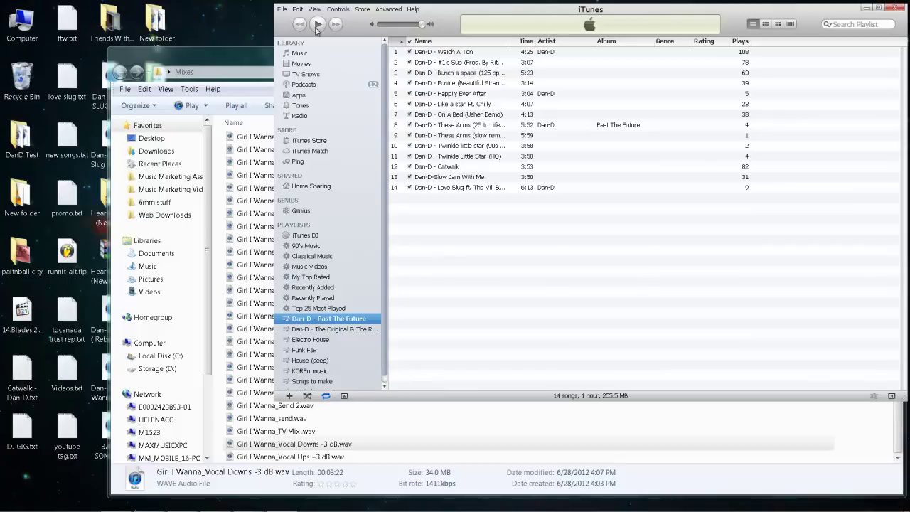
- Play Girl I Wanna_Vocal Ups +3 dB.wav from the Mixes folder, sample several passages within the first 1:11 and stop playback
click(252, 55)
click(332, 455)
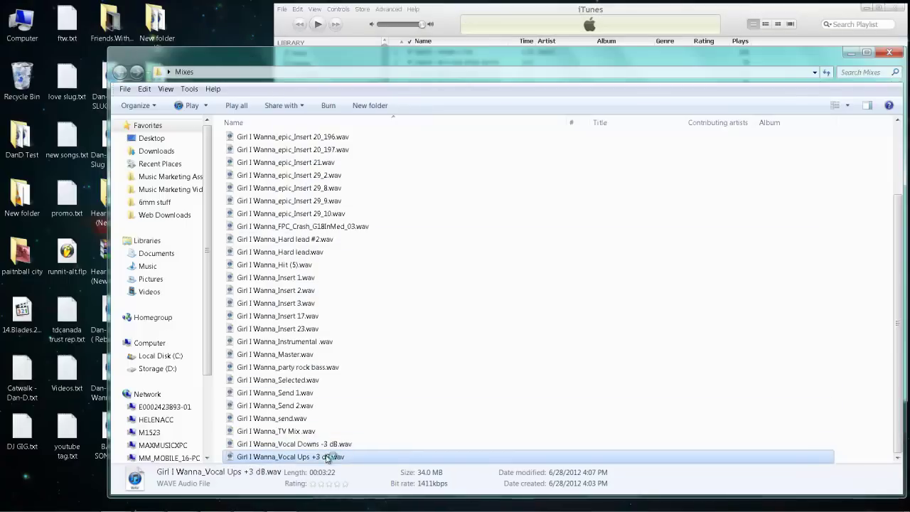
click(517, 22)
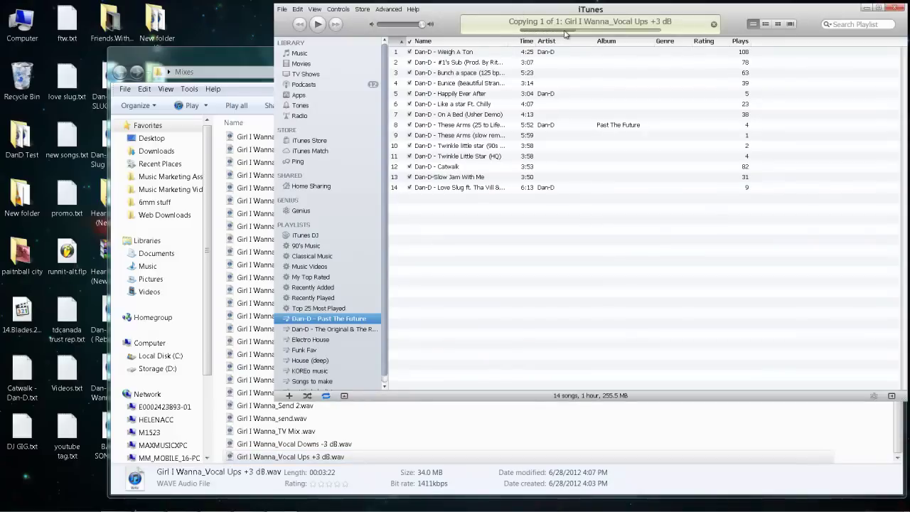
click(564, 30)
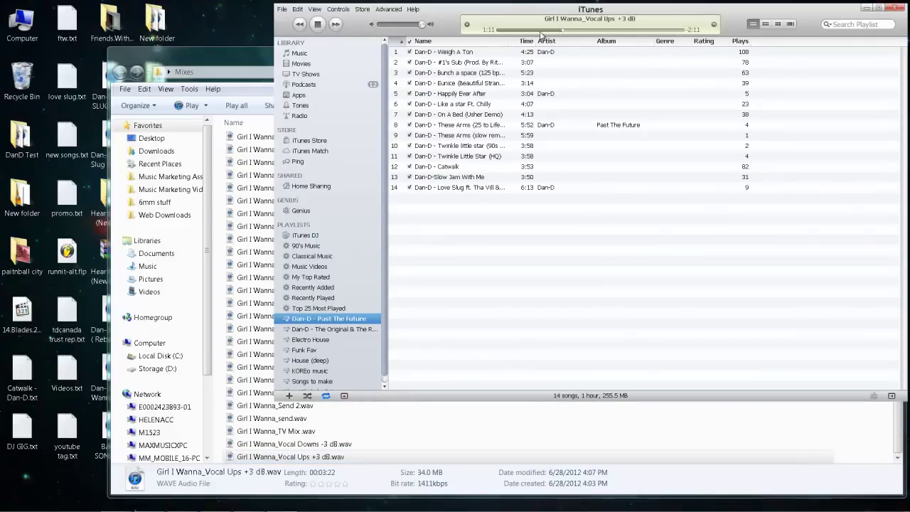
click(540, 30)
click(526, 30)
click(318, 24)
- Play Girl I Wanna_TV Mix .wav from the Mixes folder, skip ahead in the track and lower the playback volume to about half
click(254, 68)
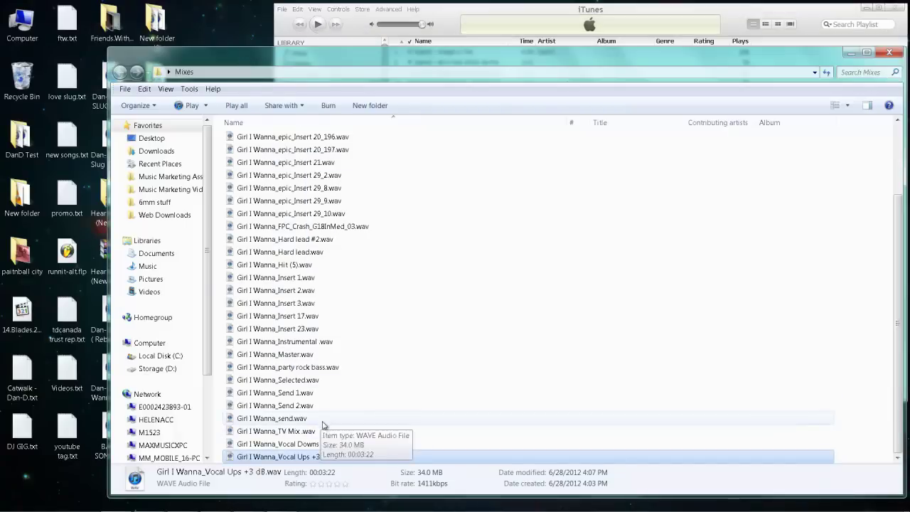
drag(320, 432, 510, 70)
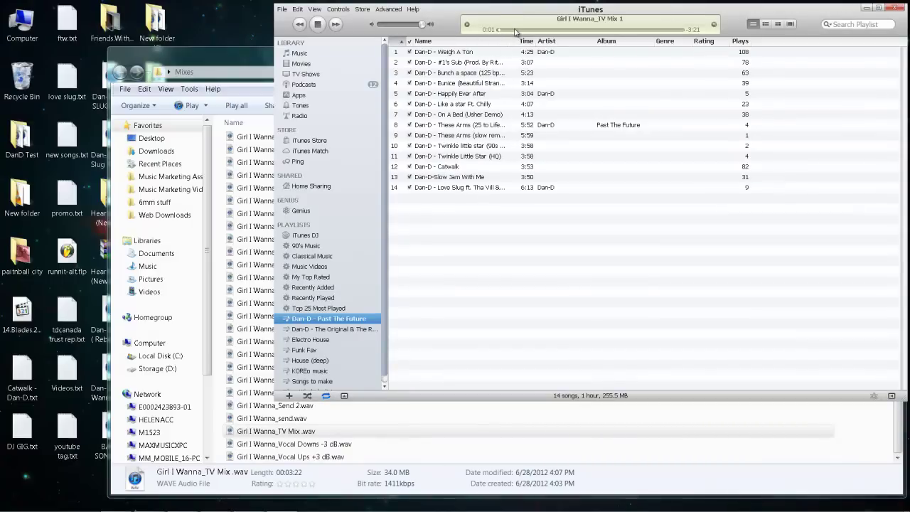
drag(514, 32, 539, 33)
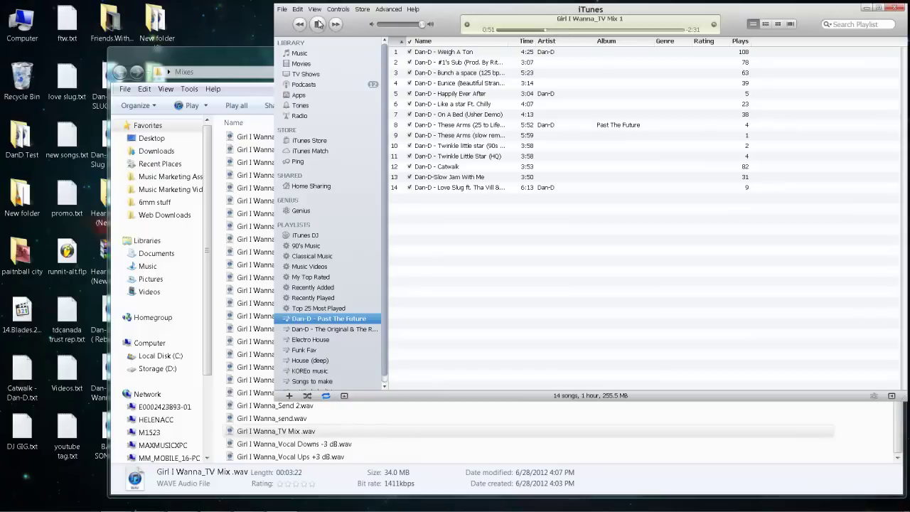
click(399, 27)
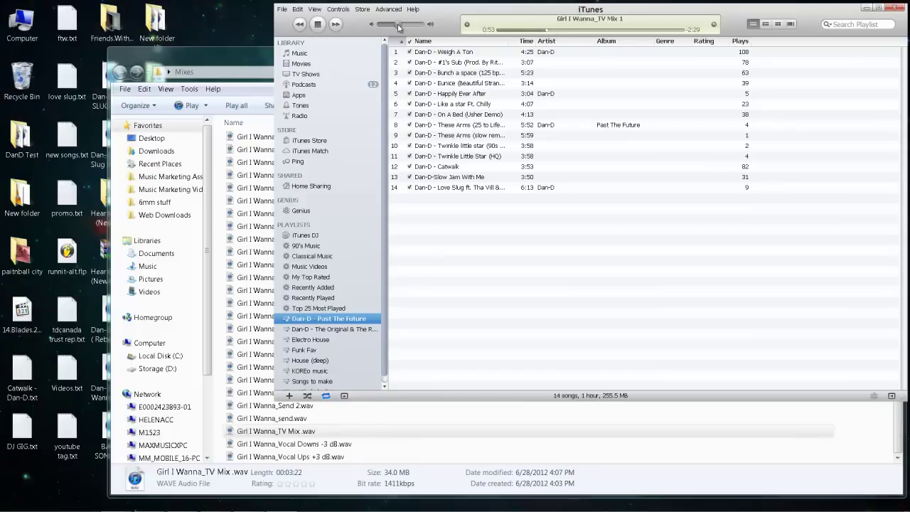